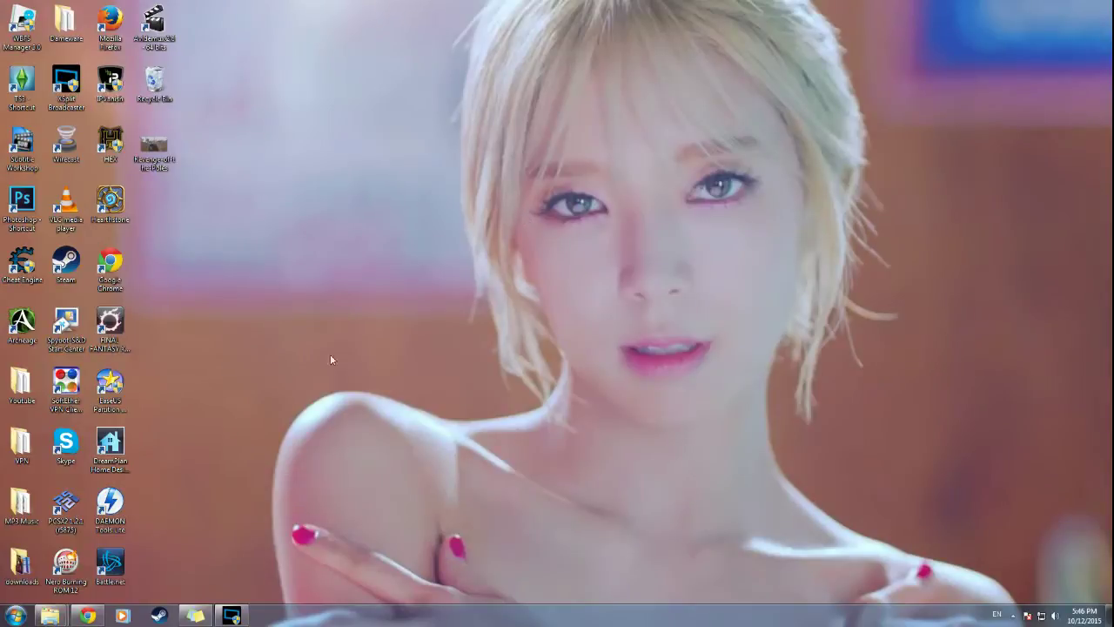
Place the MGS V gameplay video file on the desktop and launch VLC media player from Start
left_click(3, 619)
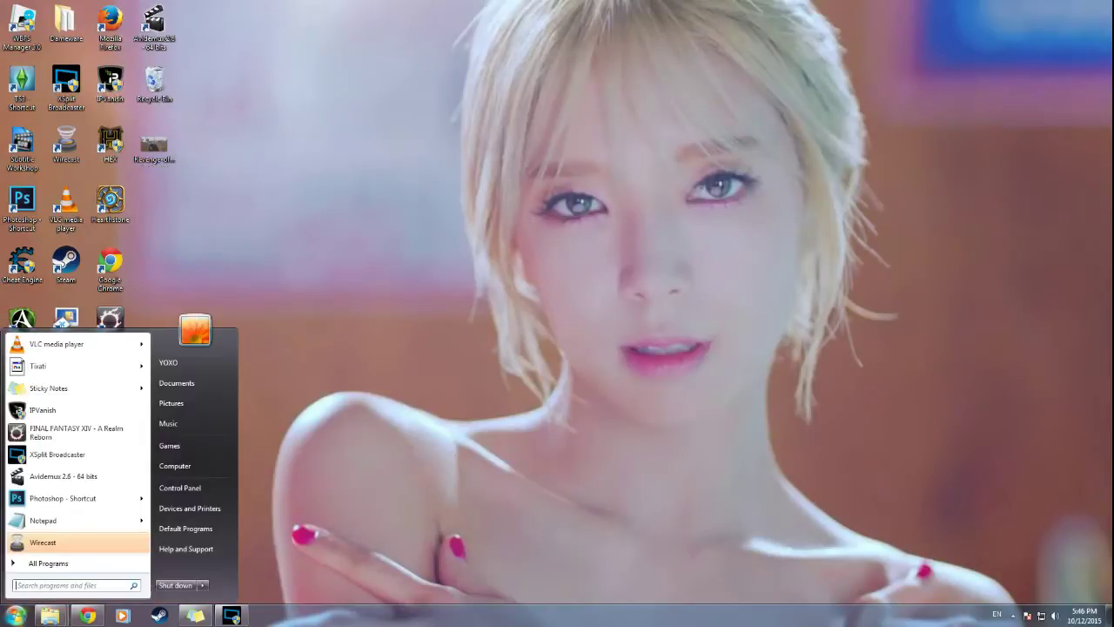
left_click(276, 243)
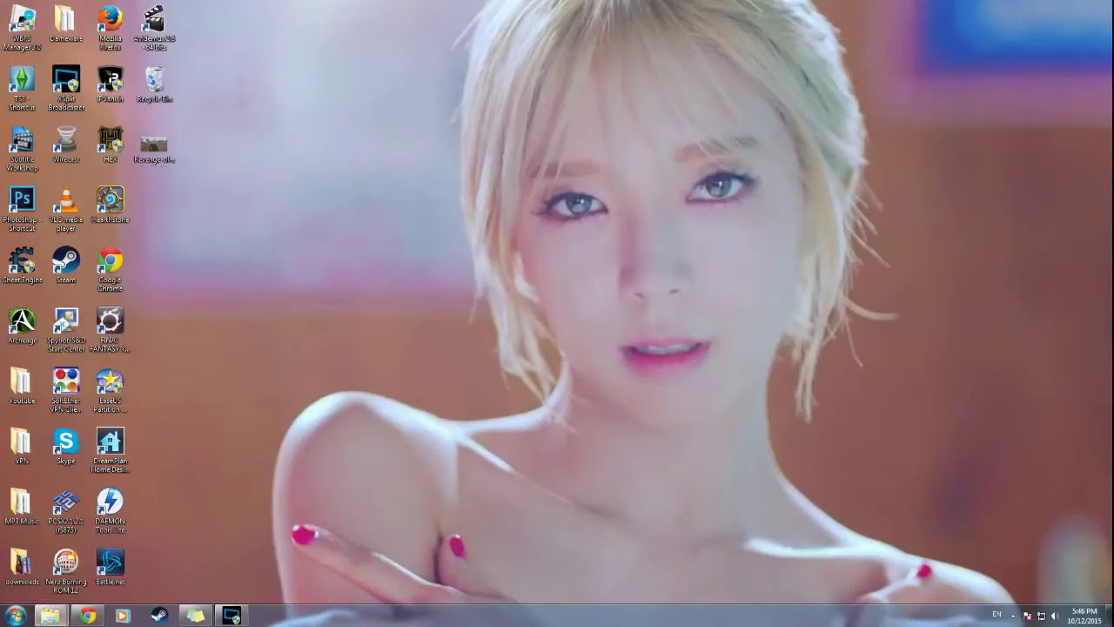
left_click_drag(1113, 200, 165, 202)
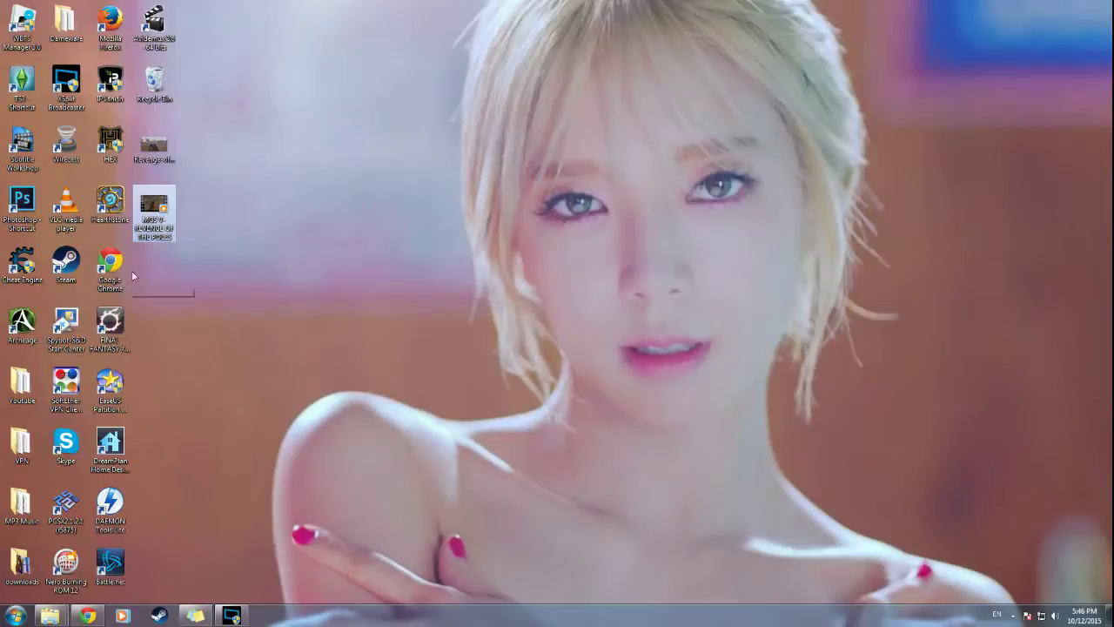
left_click(16, 615)
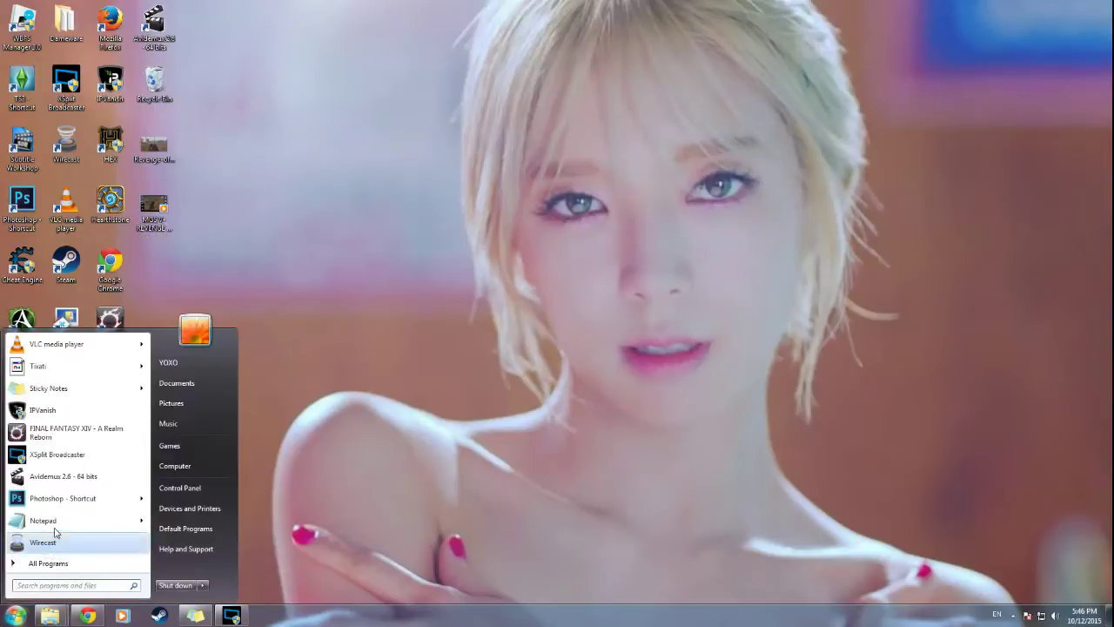
left_click(73, 344)
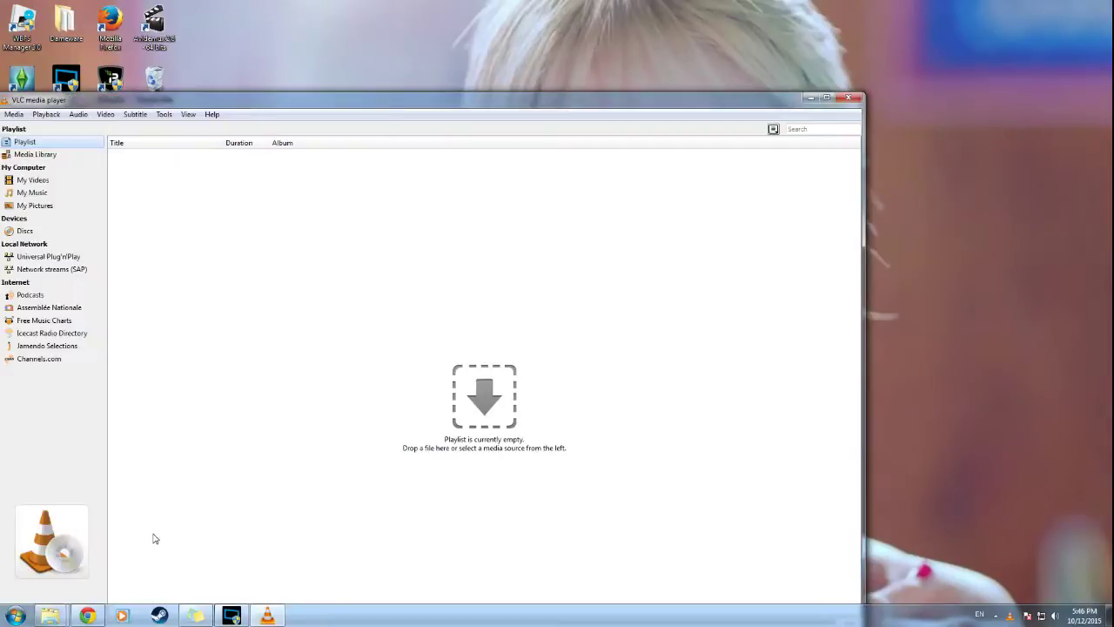
Launch Photoshop and minimize it, then add the gameplay video to VLC's playlist
left_click(16, 615)
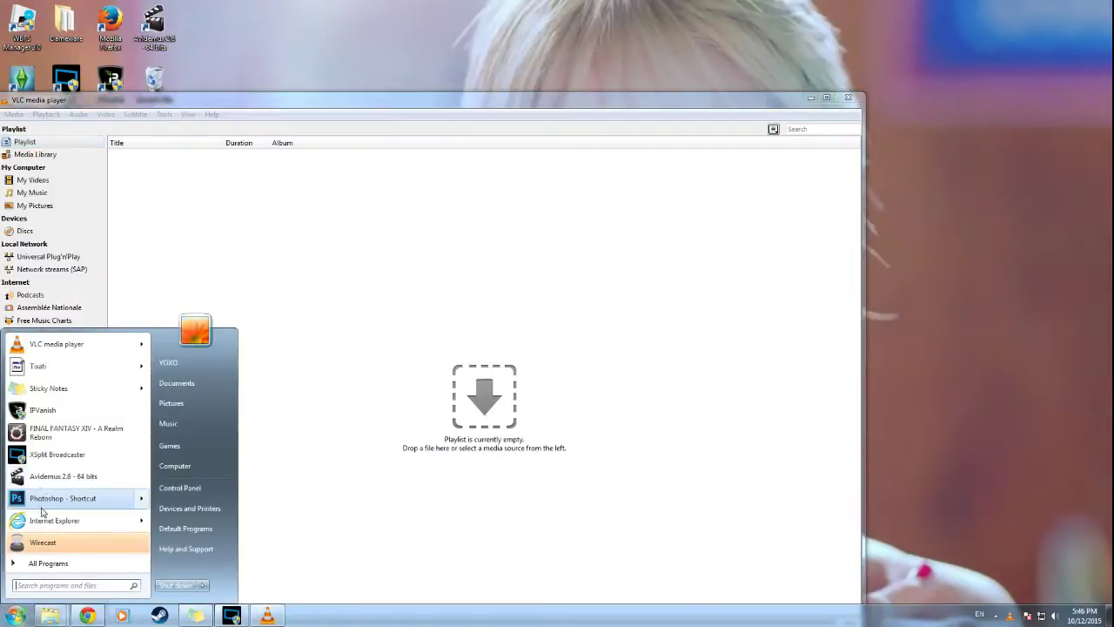
left_click(41, 503)
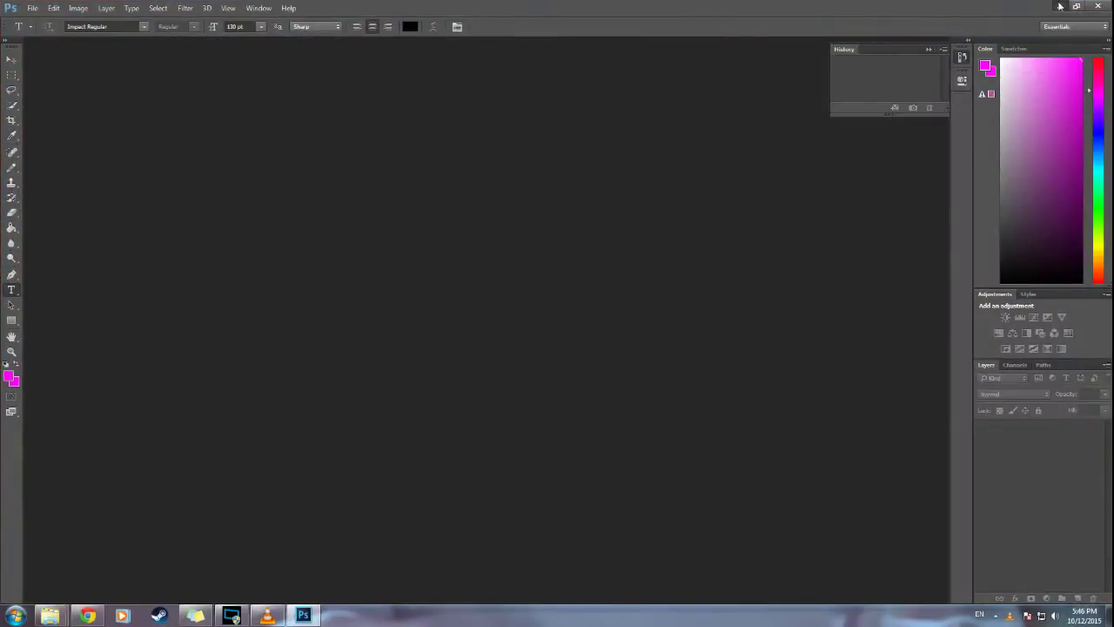
left_click(1062, 6)
left_click_drag(153, 207, 449, 170)
Turn on VLC's Advanced Controls for recording and maximize the VLC window
left_click(365, 56)
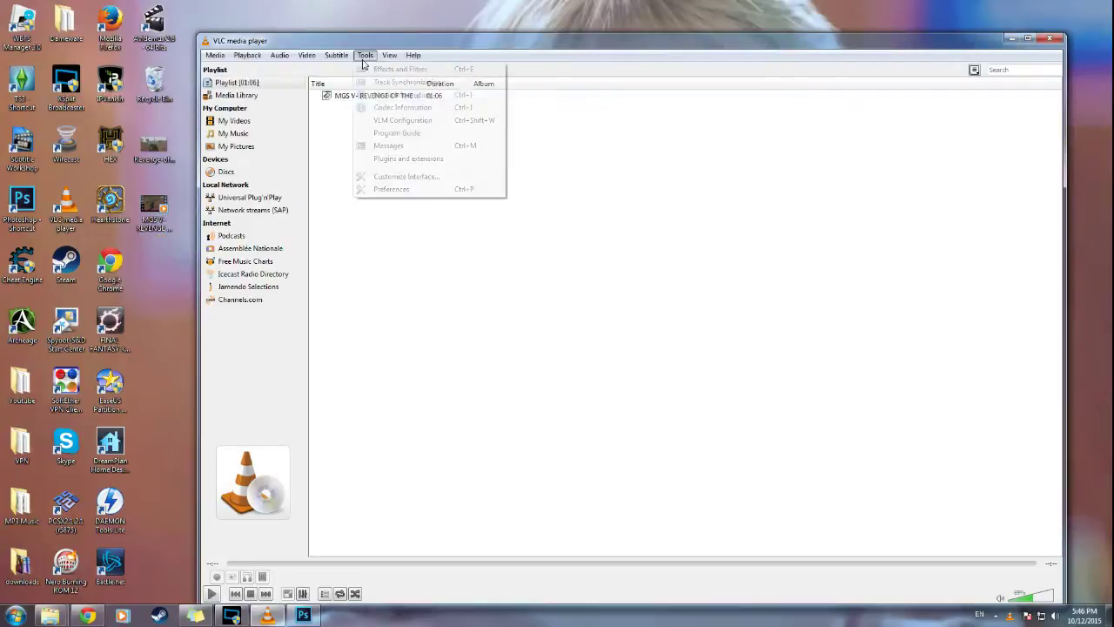
mouse_move(391, 58)
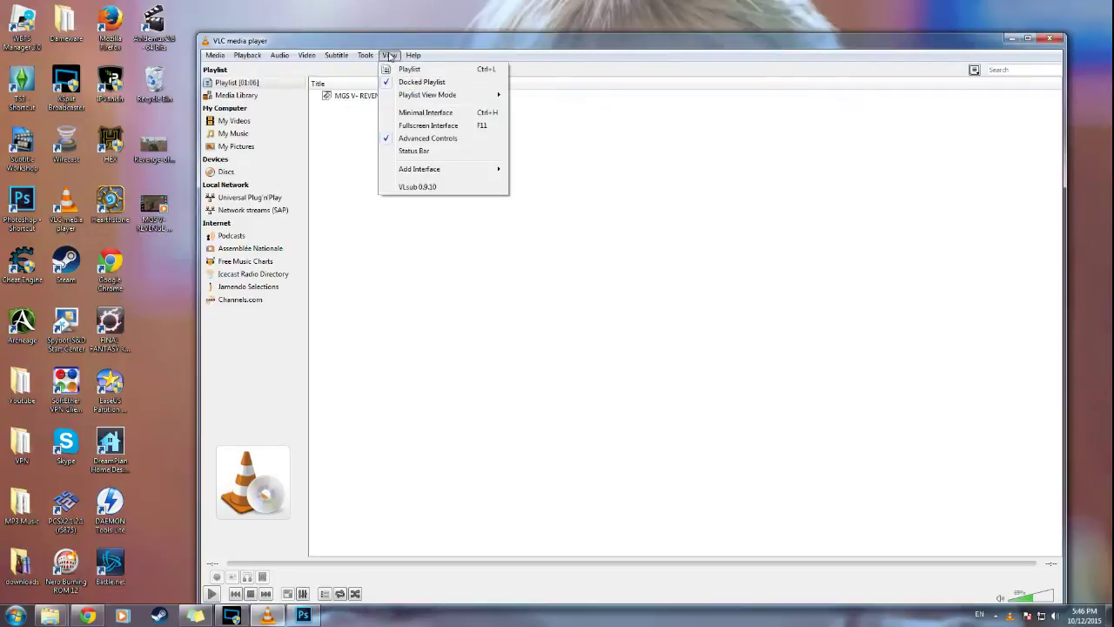
left_click(416, 141)
left_click(389, 55)
left_click(416, 142)
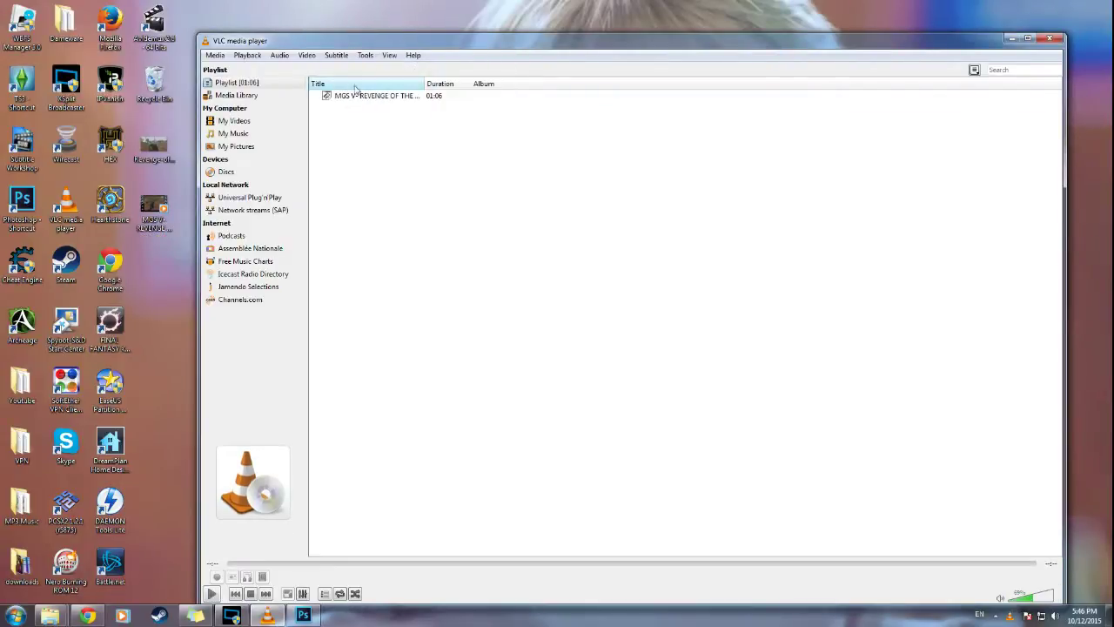
double_click(418, 41)
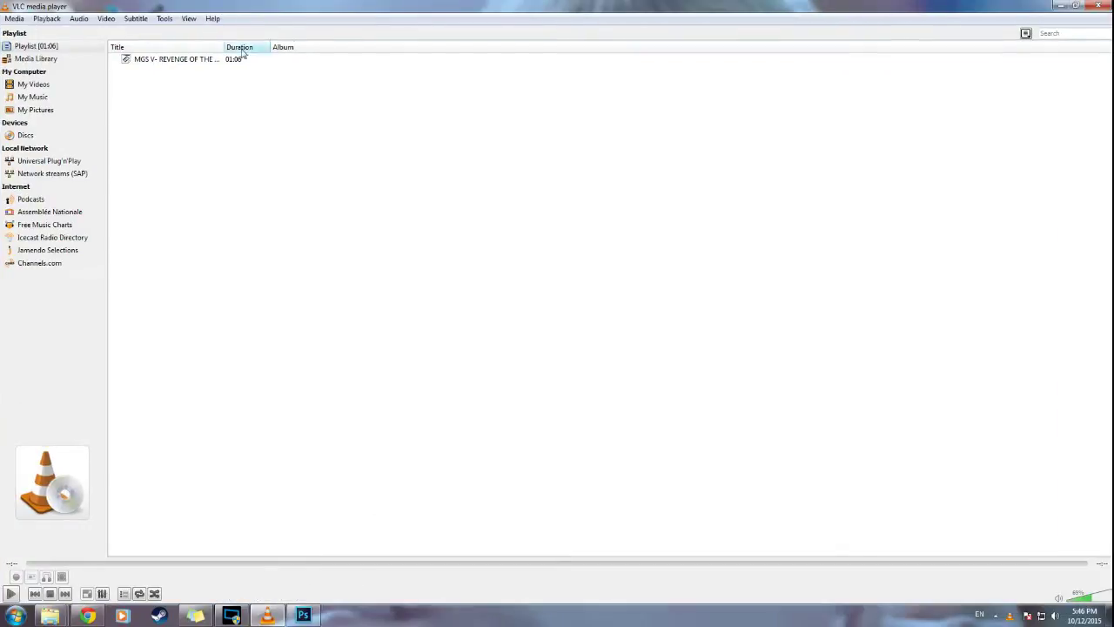
Play the MGS V clip at lowered volume and pause it around 00:44 on the jeep scene
double_click(204, 59)
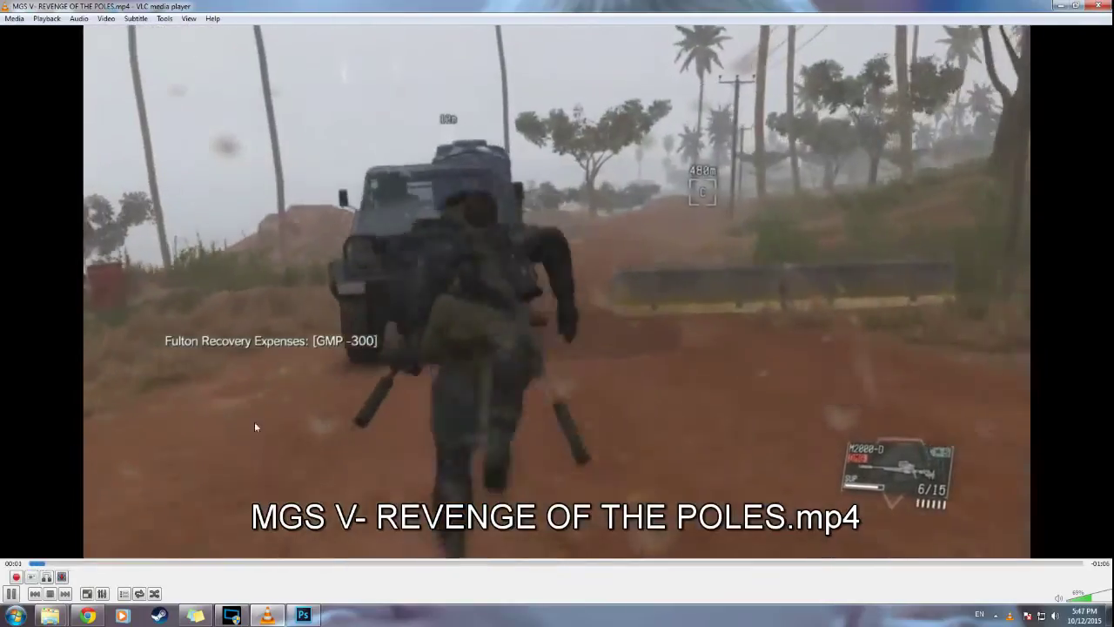
left_click(1080, 601)
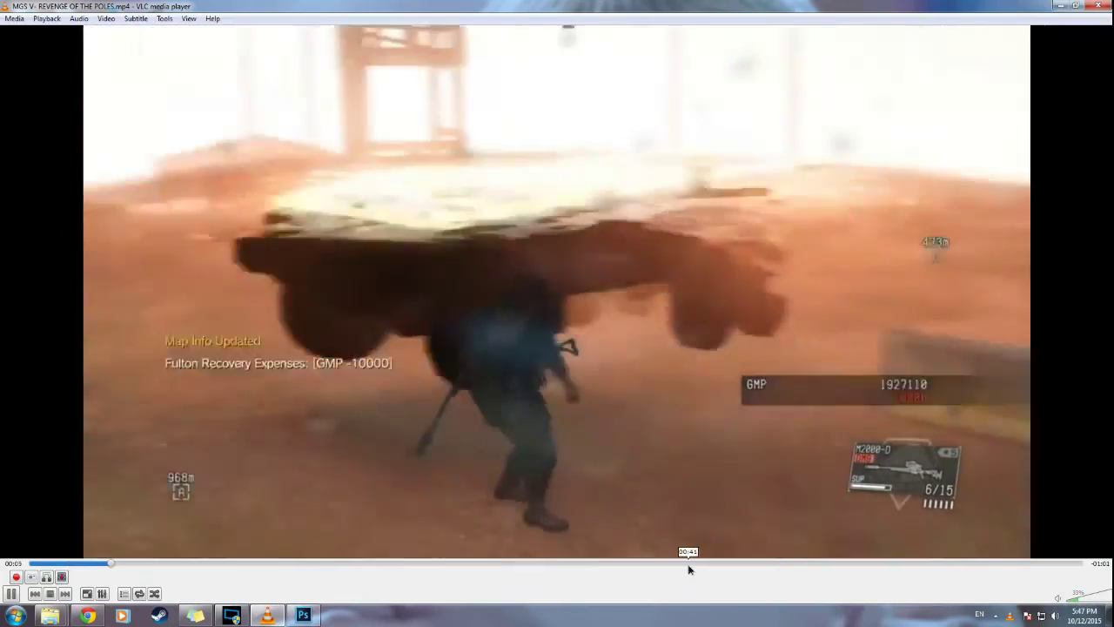
left_click(685, 564)
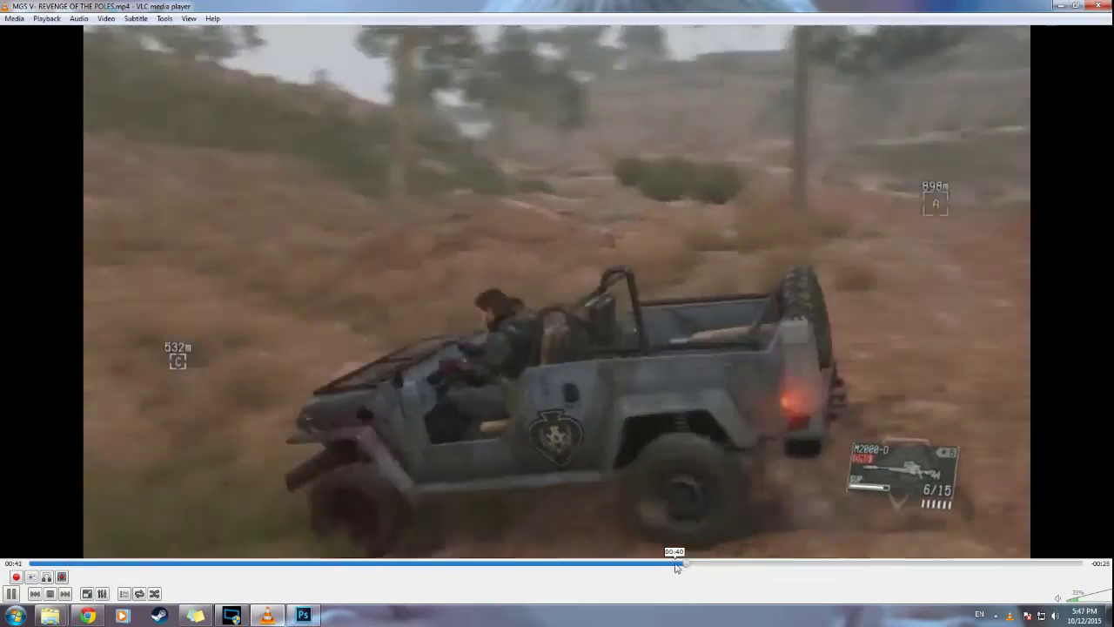
key("space")
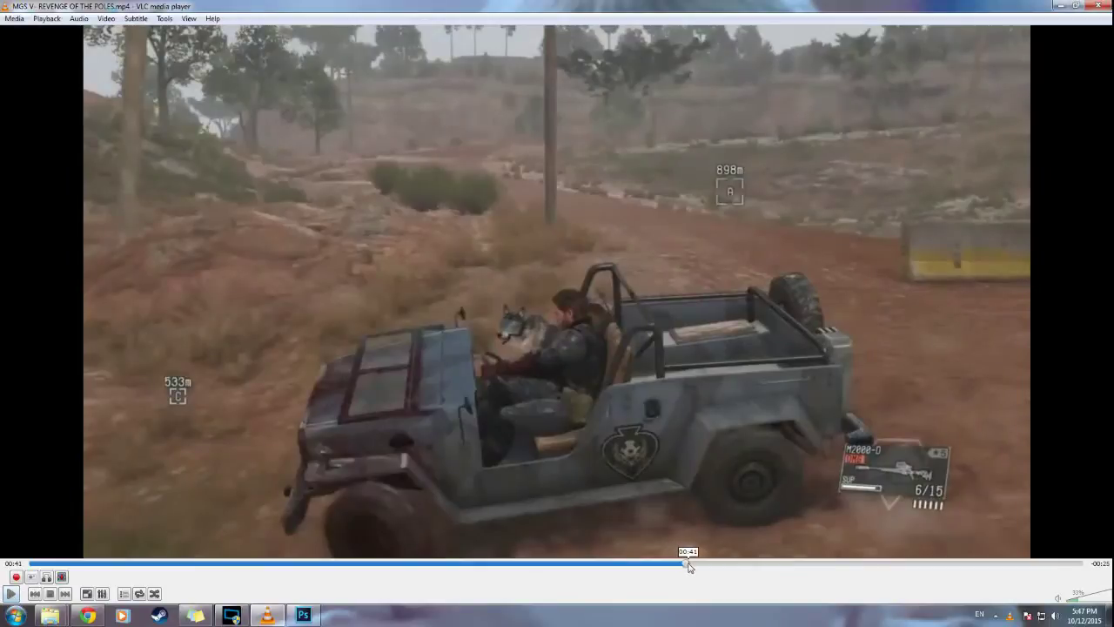
left_click_drag(689, 566, 801, 567)
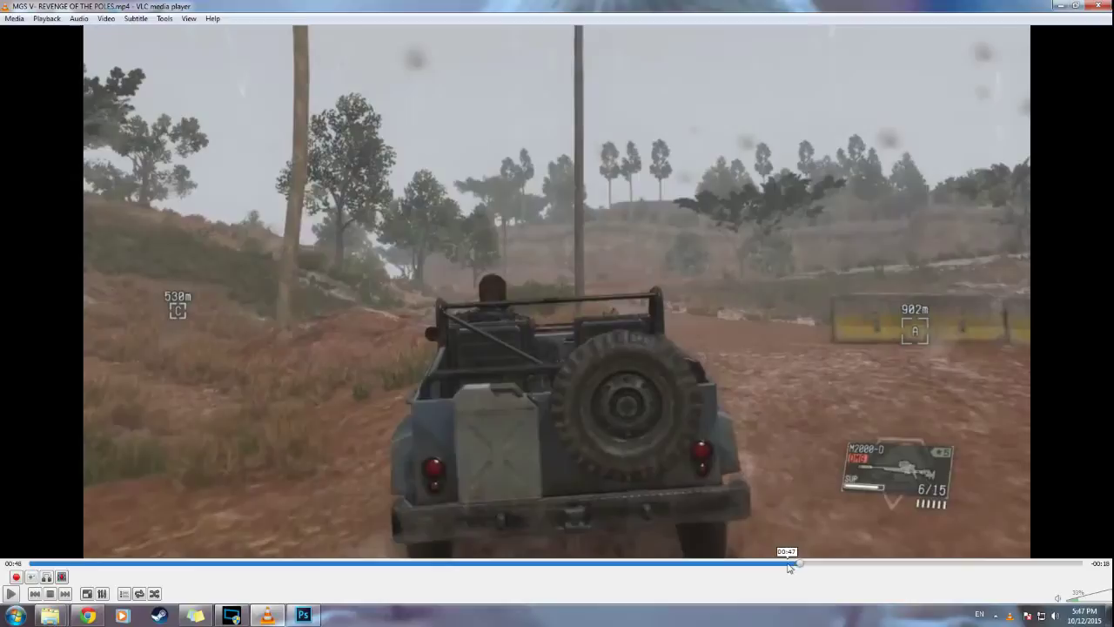
left_click(729, 563)
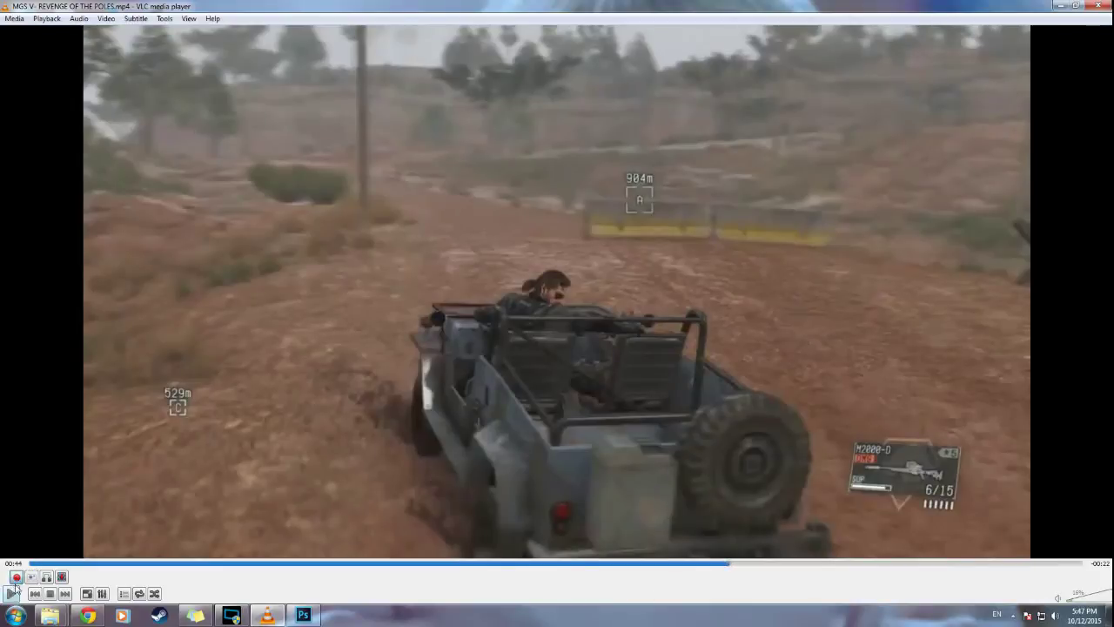
Let the clip play from 00:44 and pause at 00:58, completing the VLC recording
left_click(12, 593)
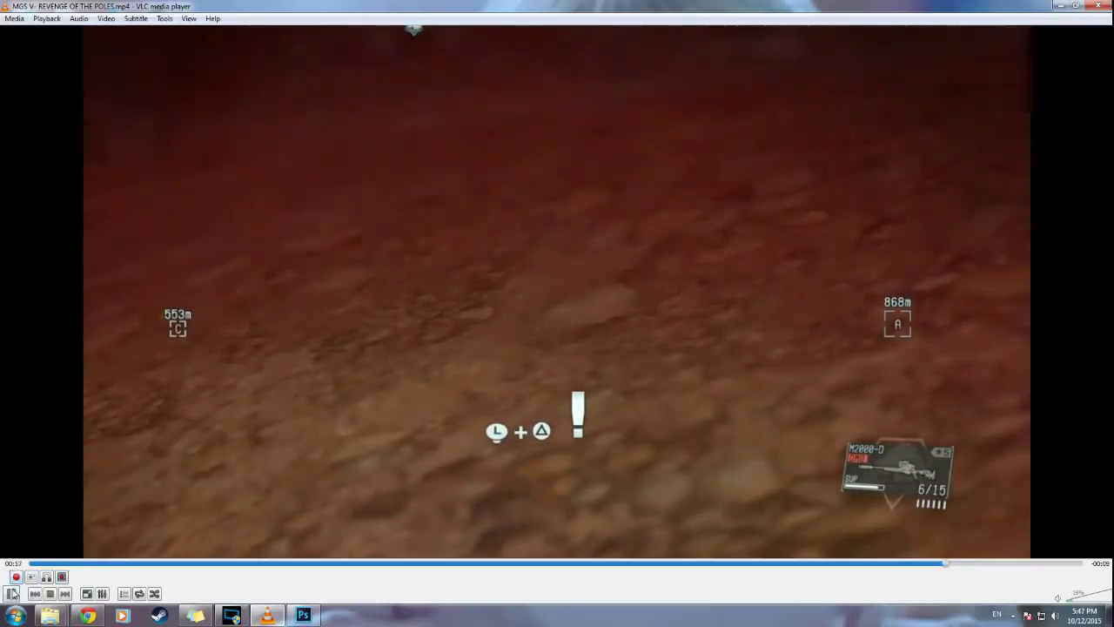
left_click(11, 594)
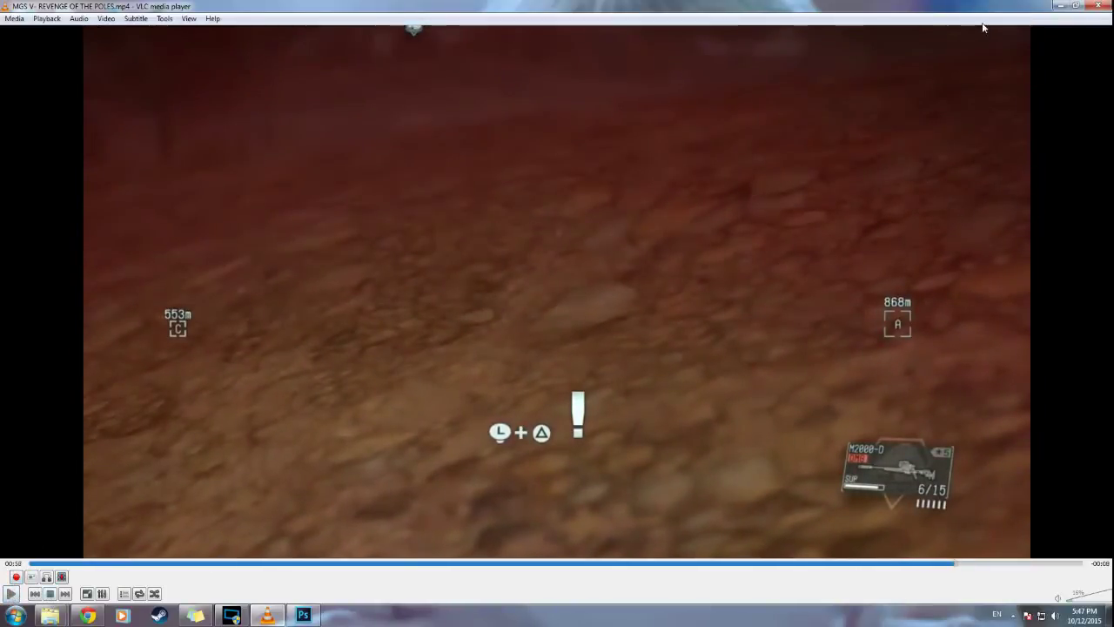
left_click(14, 18)
mouse_move(78, 18)
left_click(160, 5)
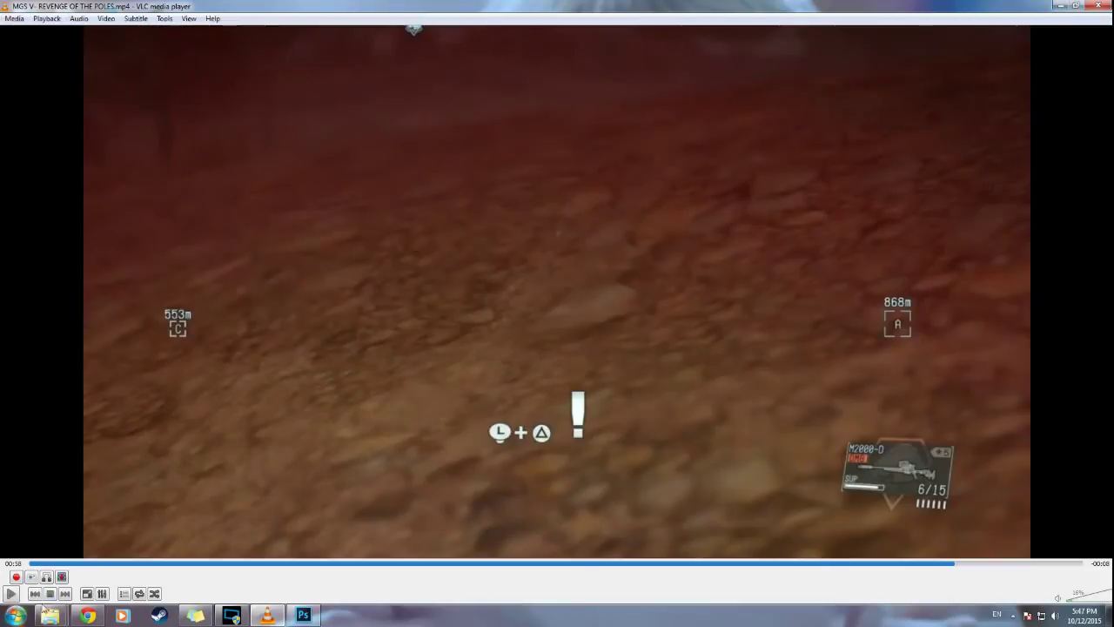
mouse_move(50, 615)
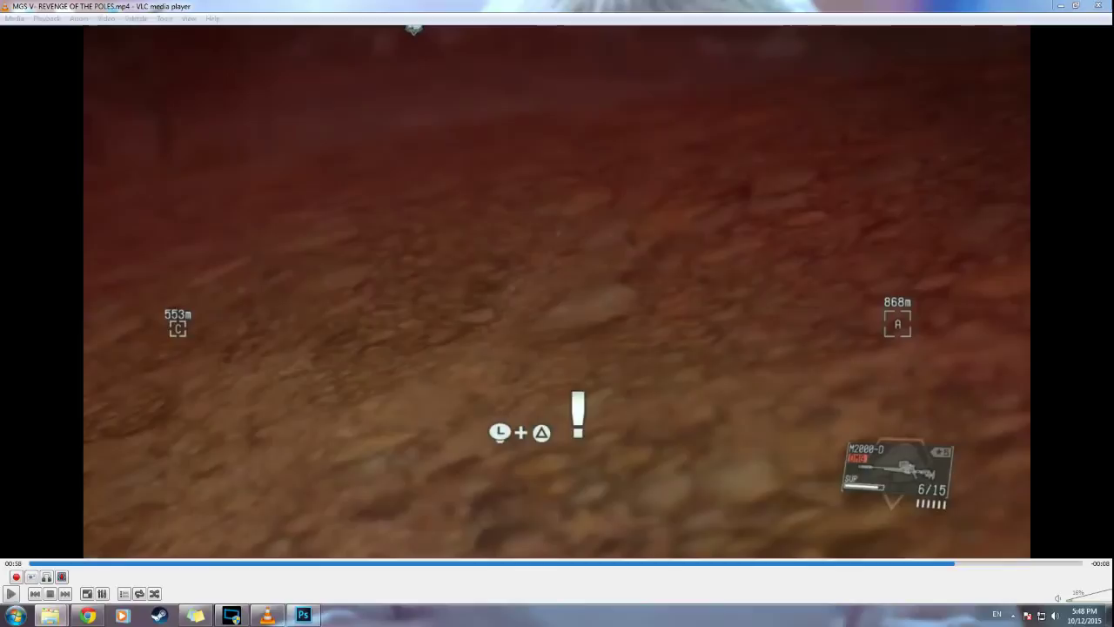
Check the new vlc-record clip in the Videos library, then bring Photoshop forward
key("alt+Tab")
left_click(1051, 7)
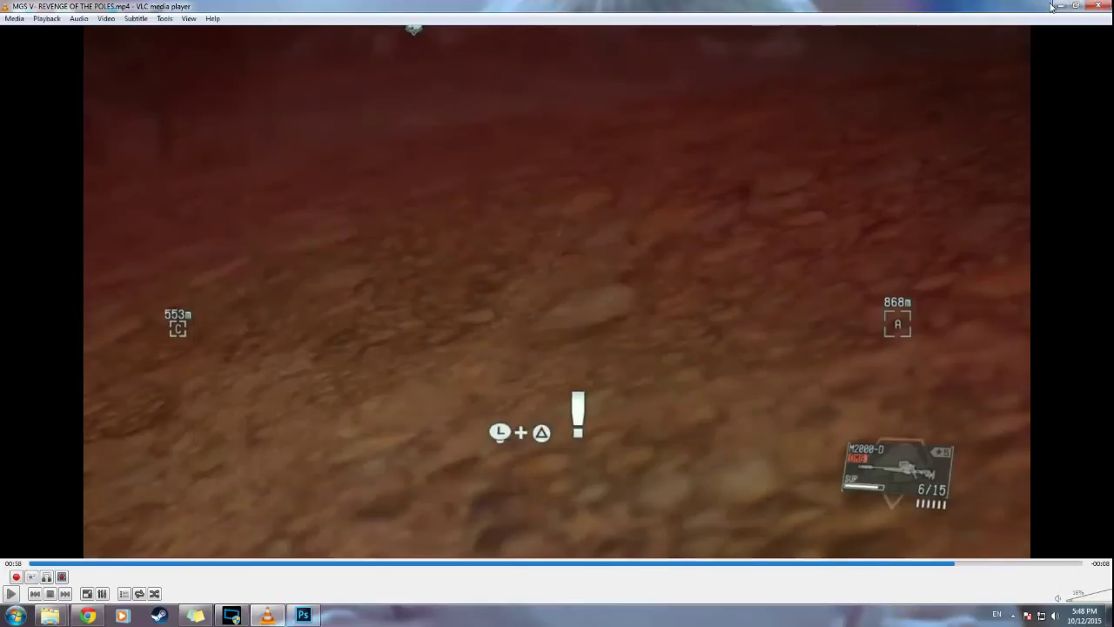
left_click(1060, 6)
left_click(526, 327)
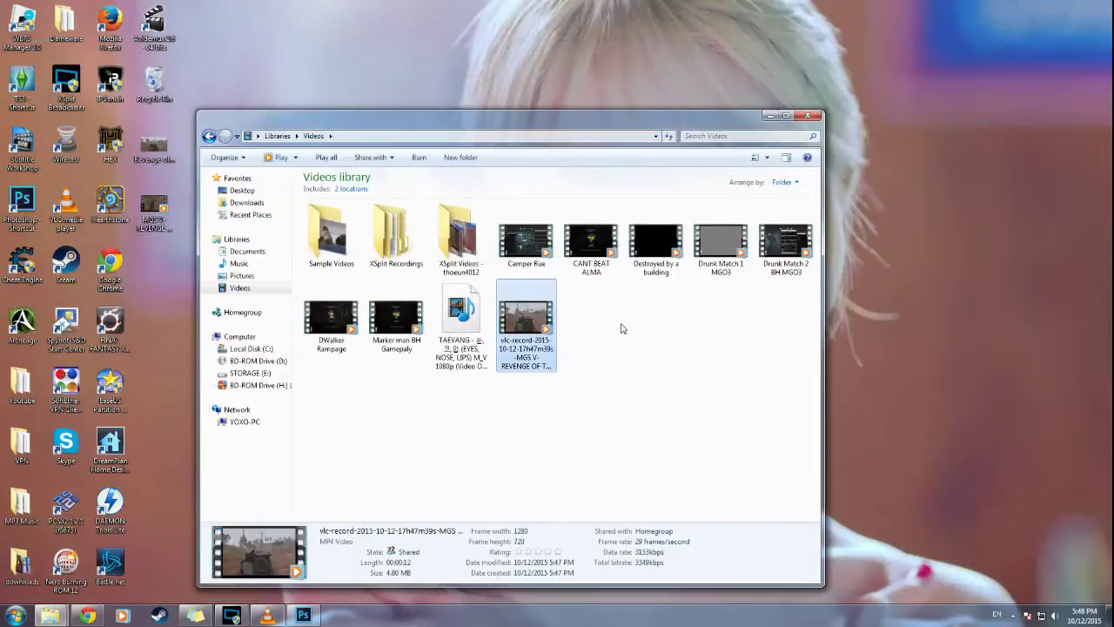
left_click(518, 331, "ctrl")
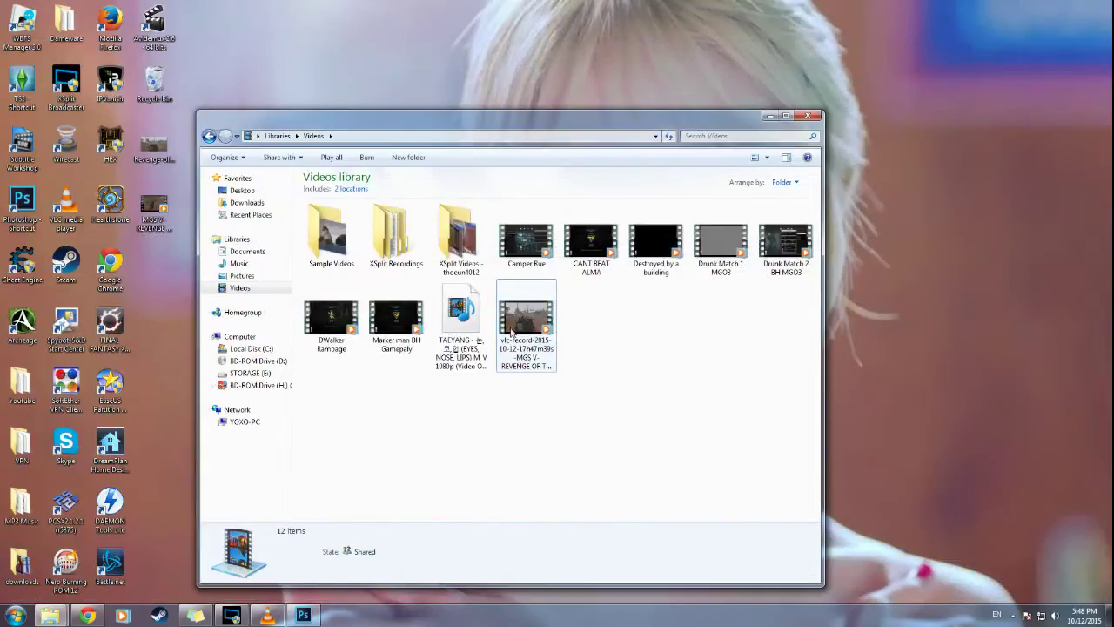
left_click(303, 615)
Use File > Import > Video Frames to Layers to open the vlc-record MP4 from Videos
left_click(33, 8)
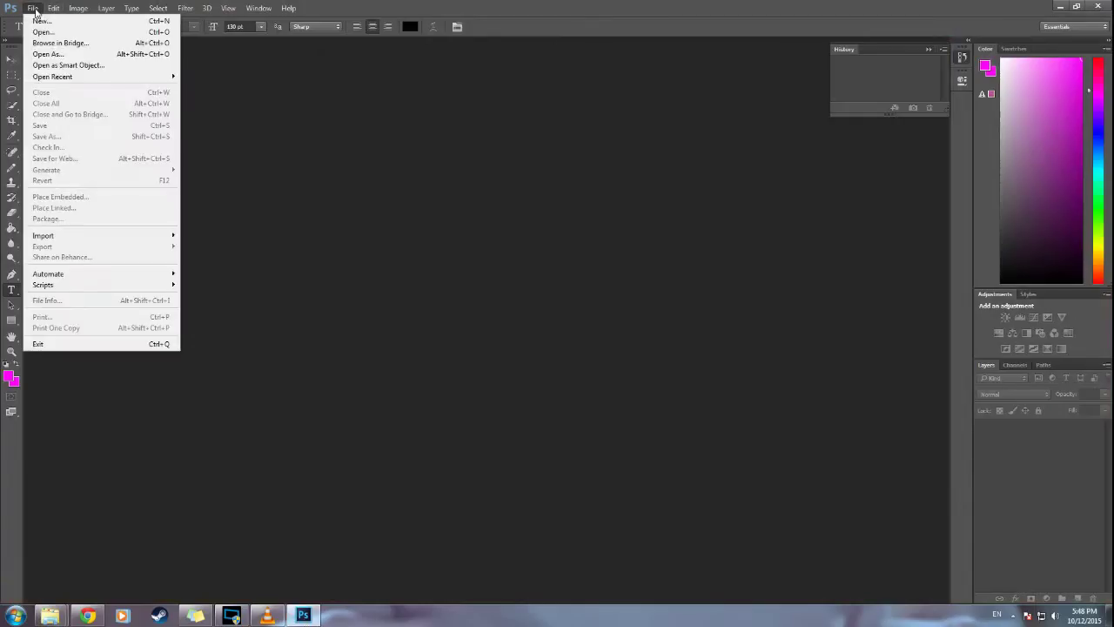
left_click(35, 11)
left_click(35, 11)
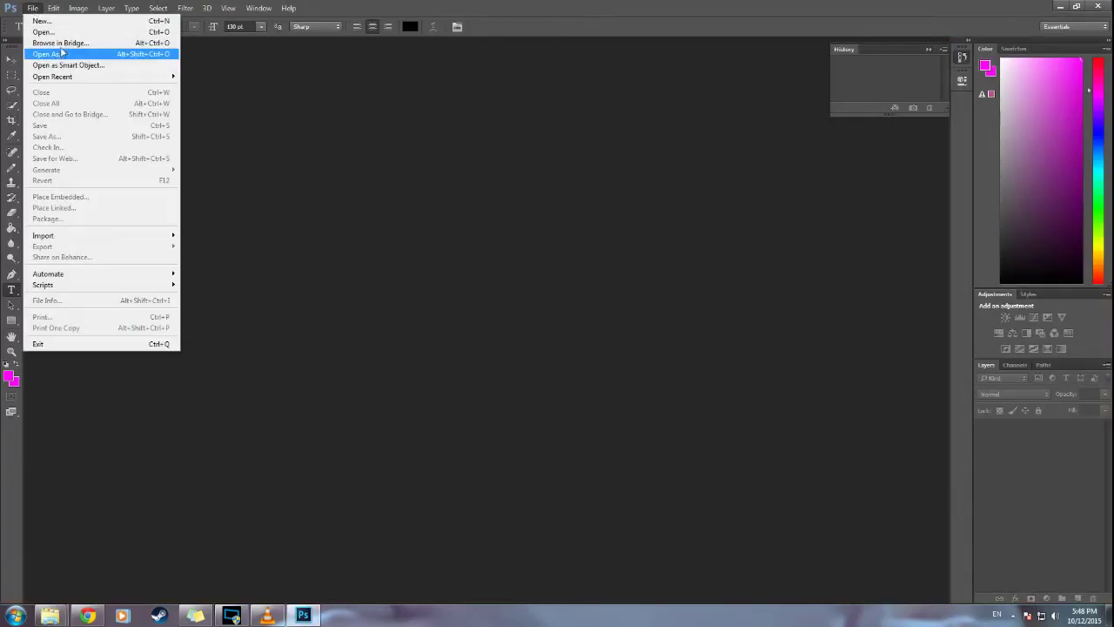
mouse_move(167, 233)
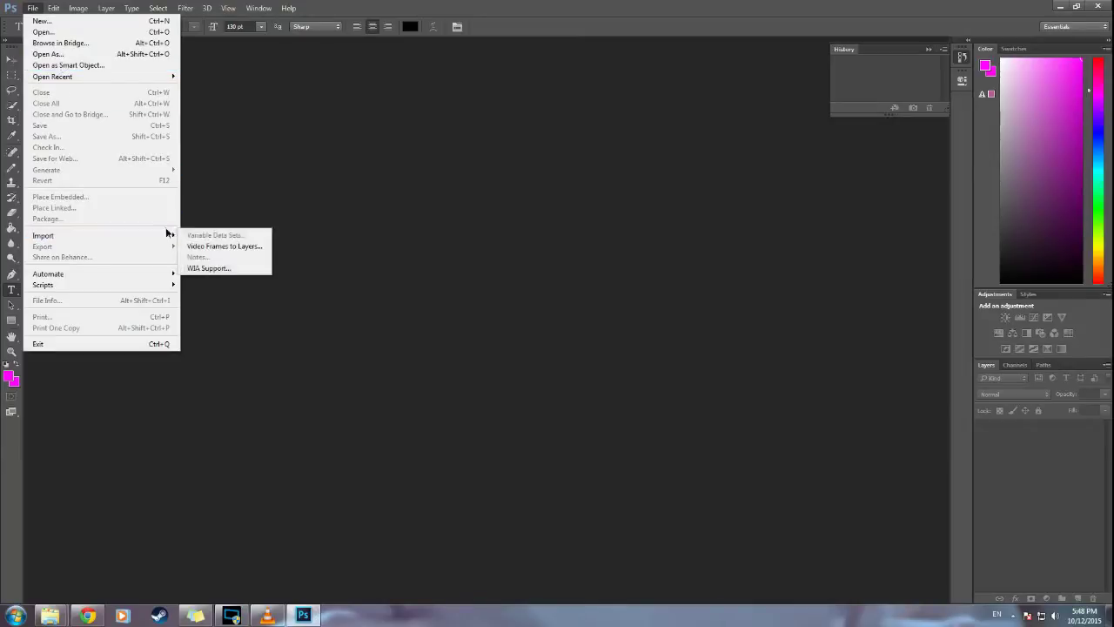
left_click(223, 249)
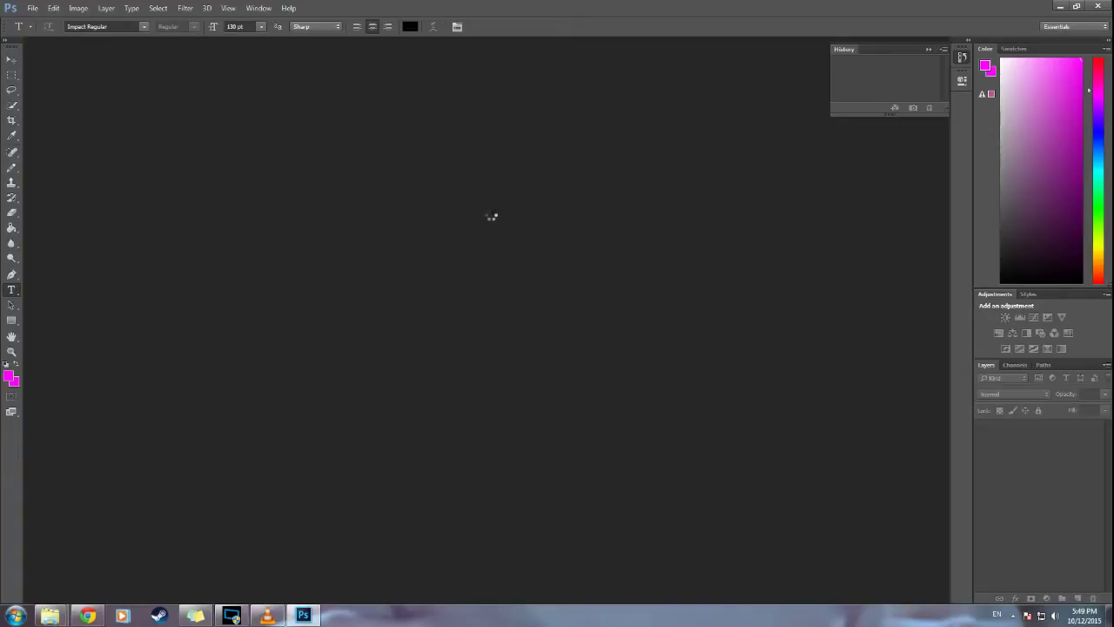
key("ctrl+o")
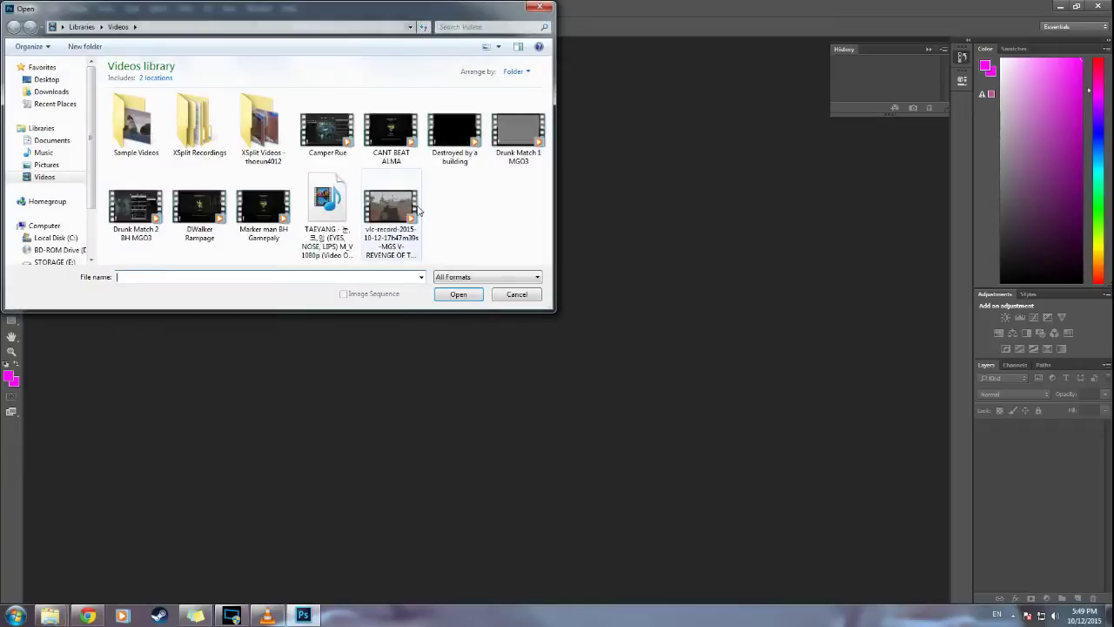
left_click(394, 209)
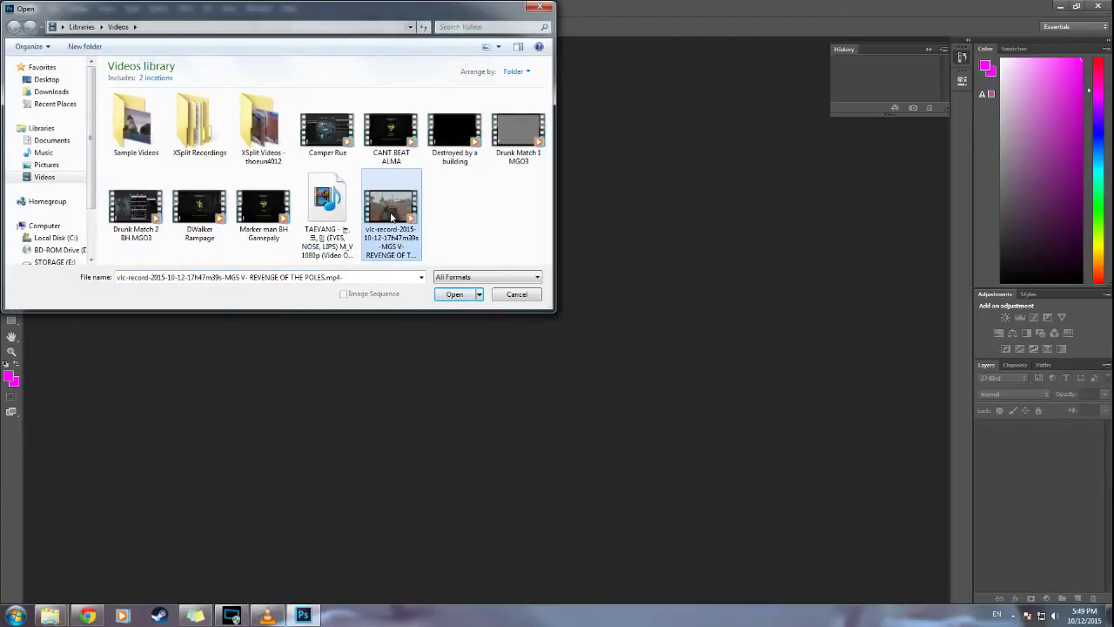
left_click(455, 294)
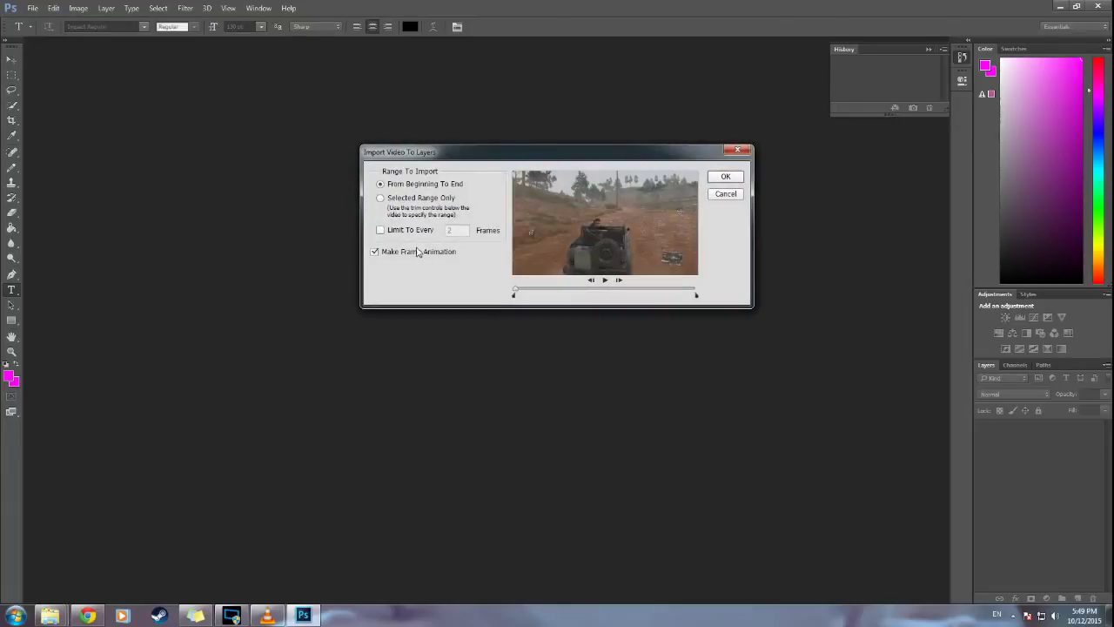
Drag the trim handles inward and attempt import, cancelling the large-document warning
left_click_drag(459, 153, 445, 155)
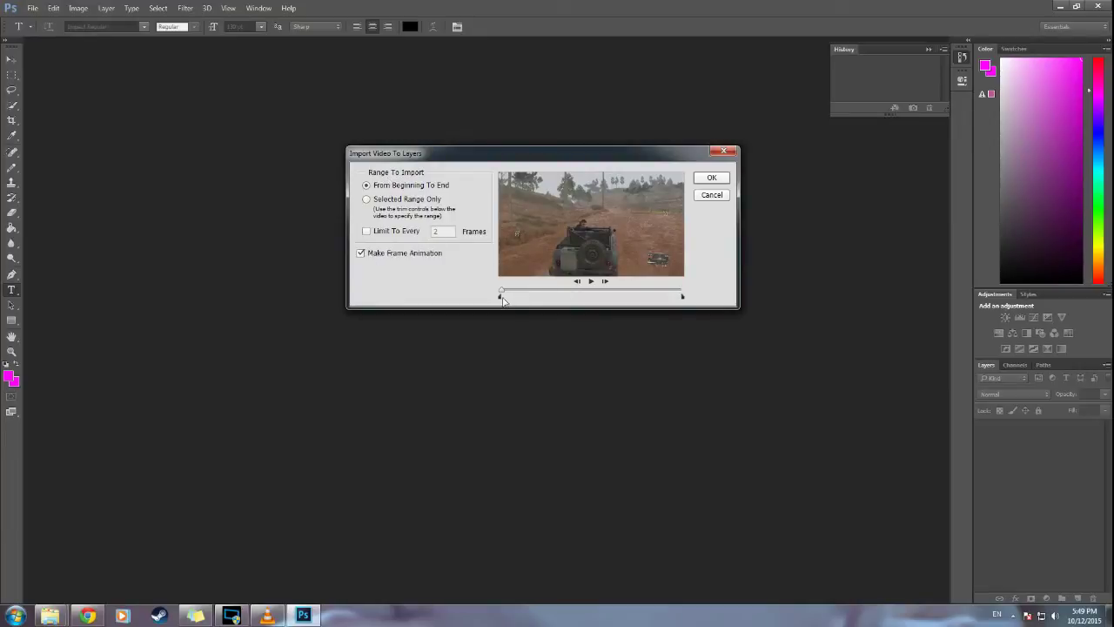
left_click_drag(499, 298, 520, 299)
mouse_move(681, 299)
left_mouse_down()
mouse_move(661, 294)
mouse_move(677, 297)
left_mouse_up()
left_click_drag(522, 298, 524, 296)
left_click(723, 179)
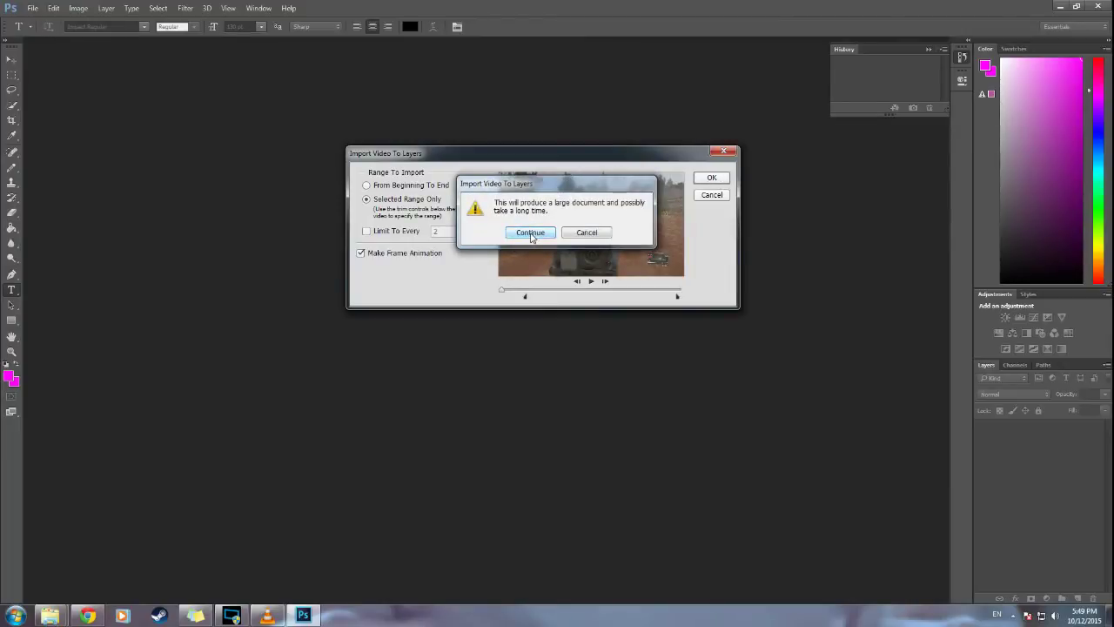
left_click(587, 232)
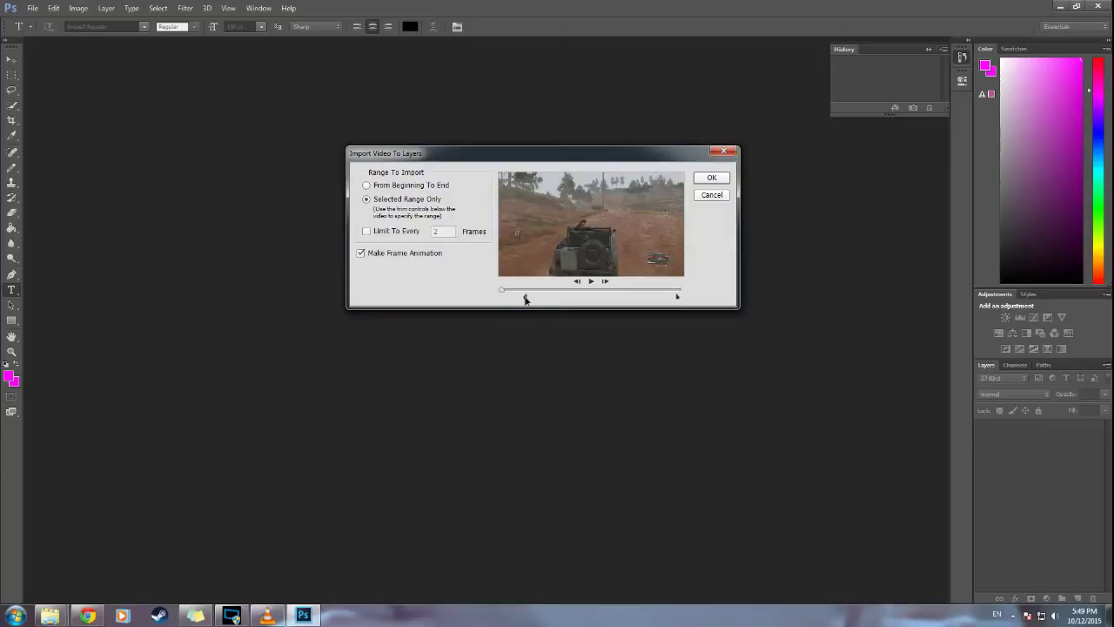
Narrow the selected range further and import it as a frame animation
left_click_drag(527, 299, 537, 301)
left_click_drag(678, 297, 631, 298)
left_click_drag(536, 300, 542, 301)
left_click(724, 179)
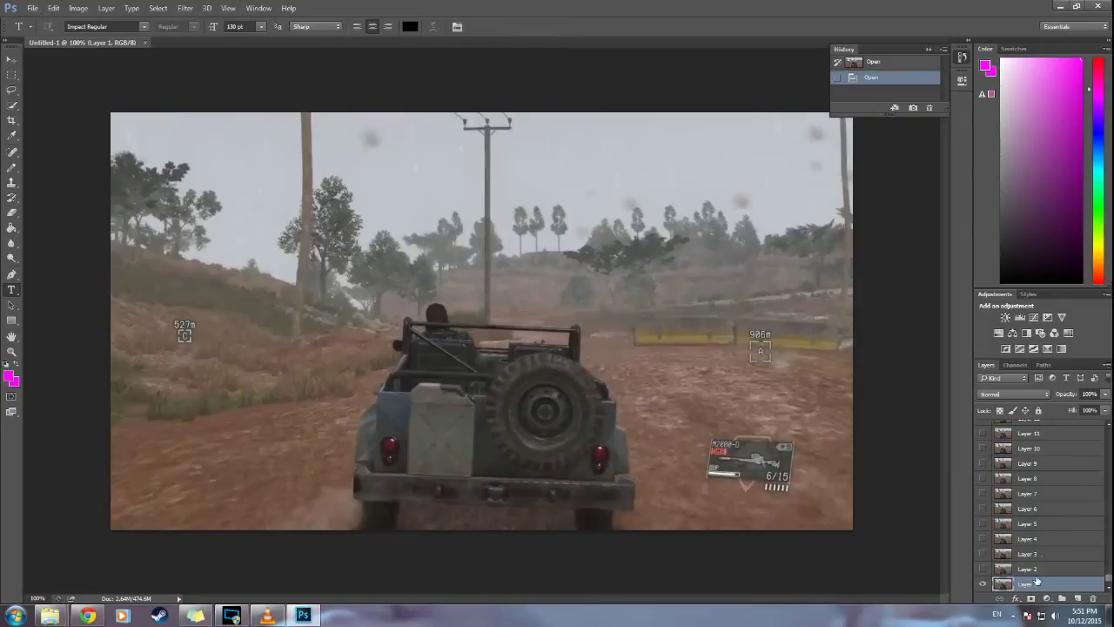
Scroll the Layers panel to review the imported frame layers up to Layer 26
scroll(1043, 555, "up", 3)
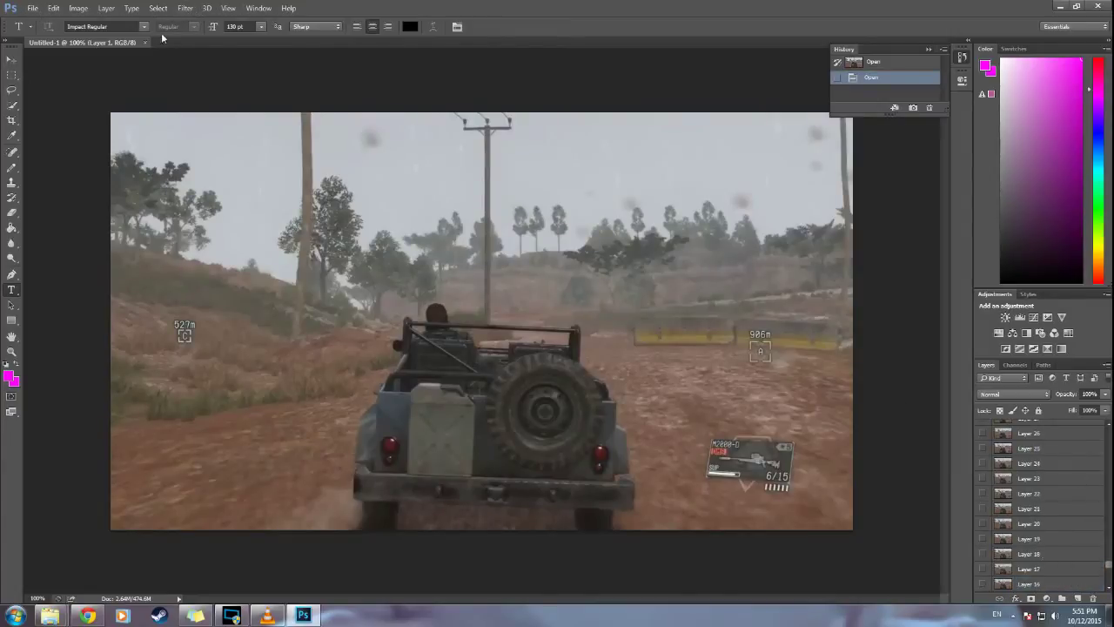
left_click(35, 9)
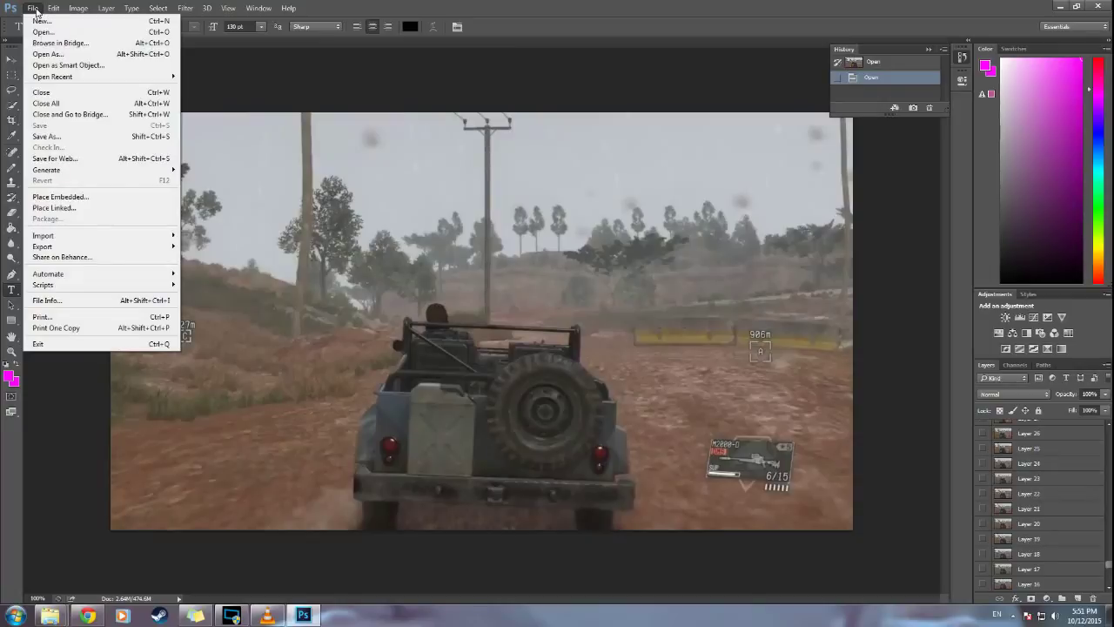
mouse_move(150, 248)
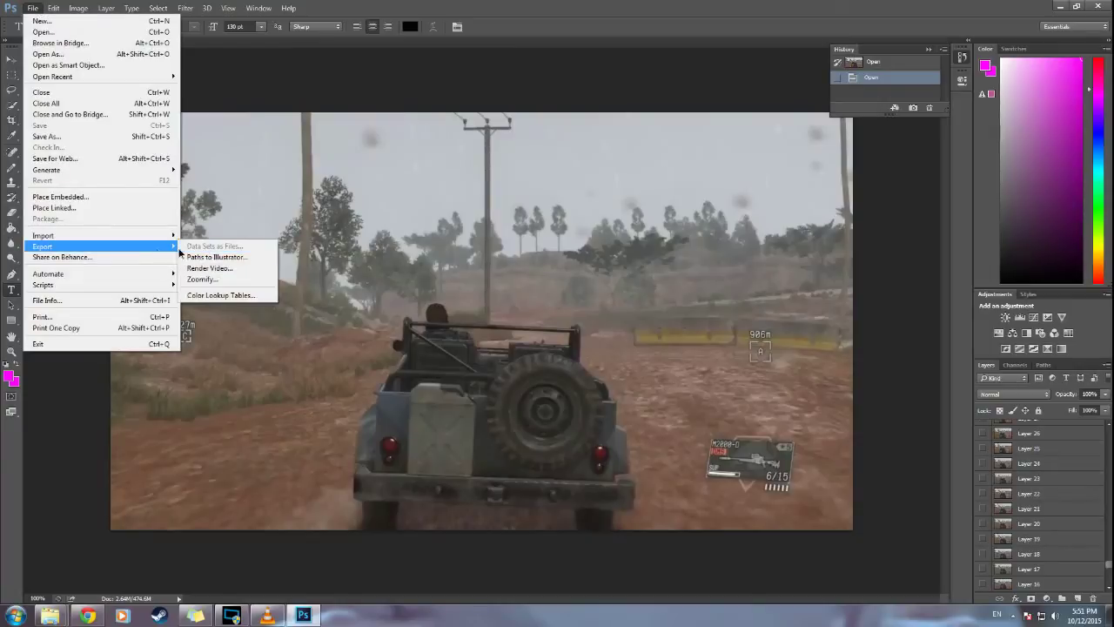
Export the animation via Save for Web as a 256-colour GIF named Revenge-of-the-Poles
left_click(100, 164)
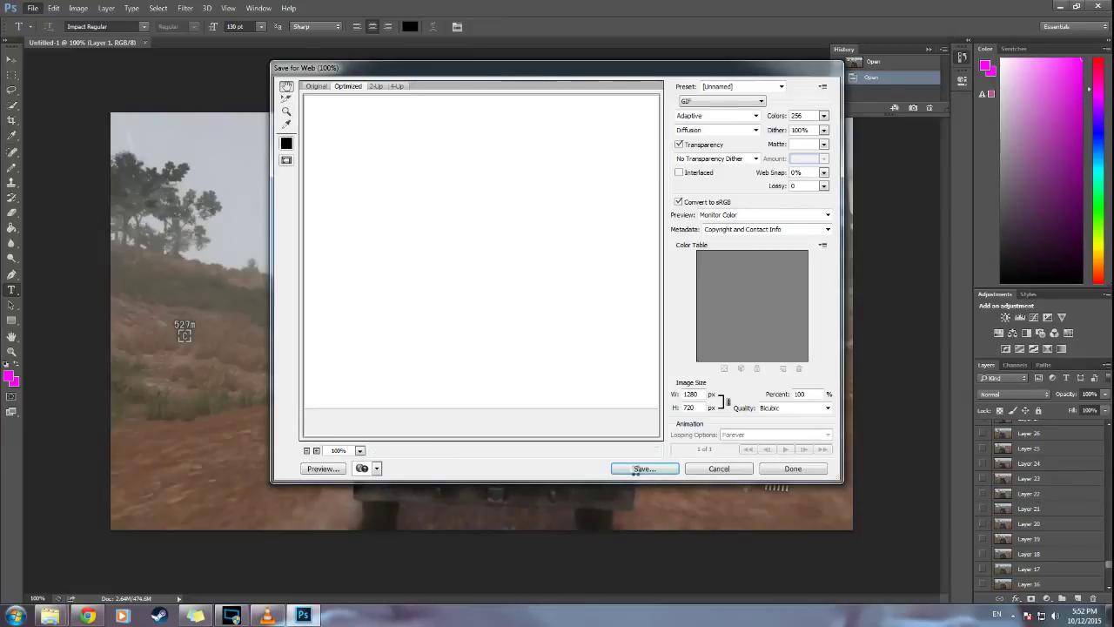
left_click(642, 468)
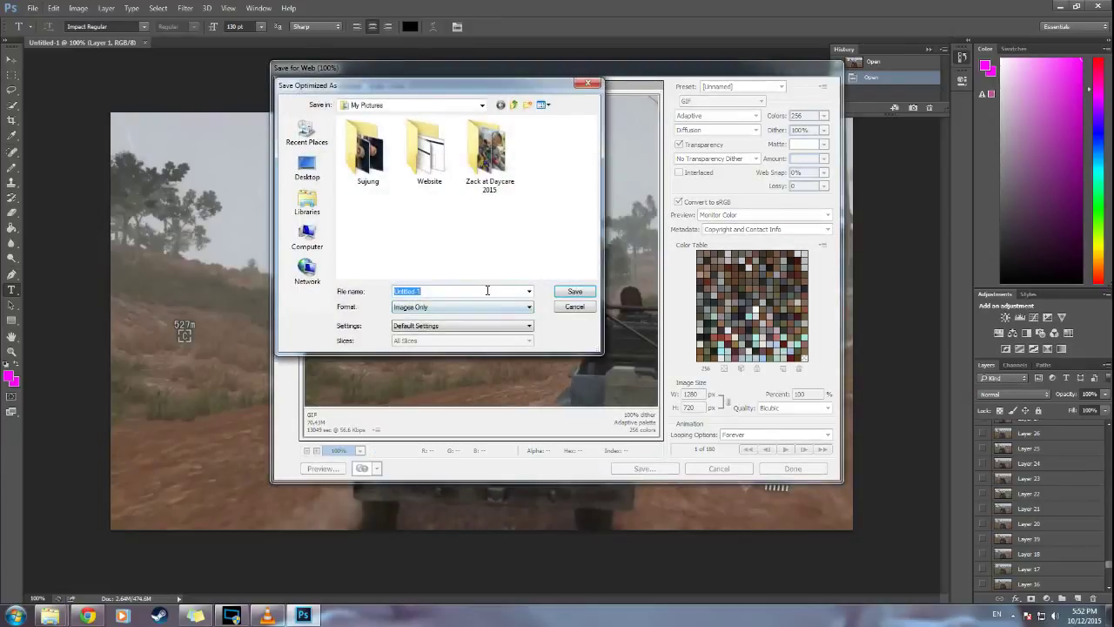
type("Revenge of the Poles")
left_click(581, 290)
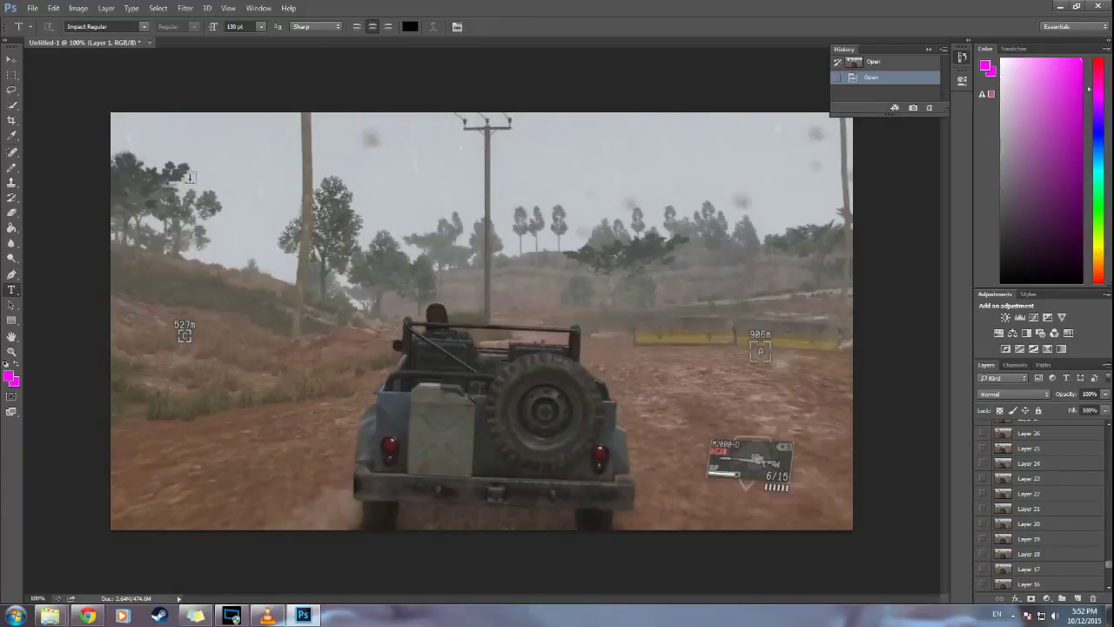
Open Revenge-of-the-Poles.gif from the Pictures library to watch it play
key("super")
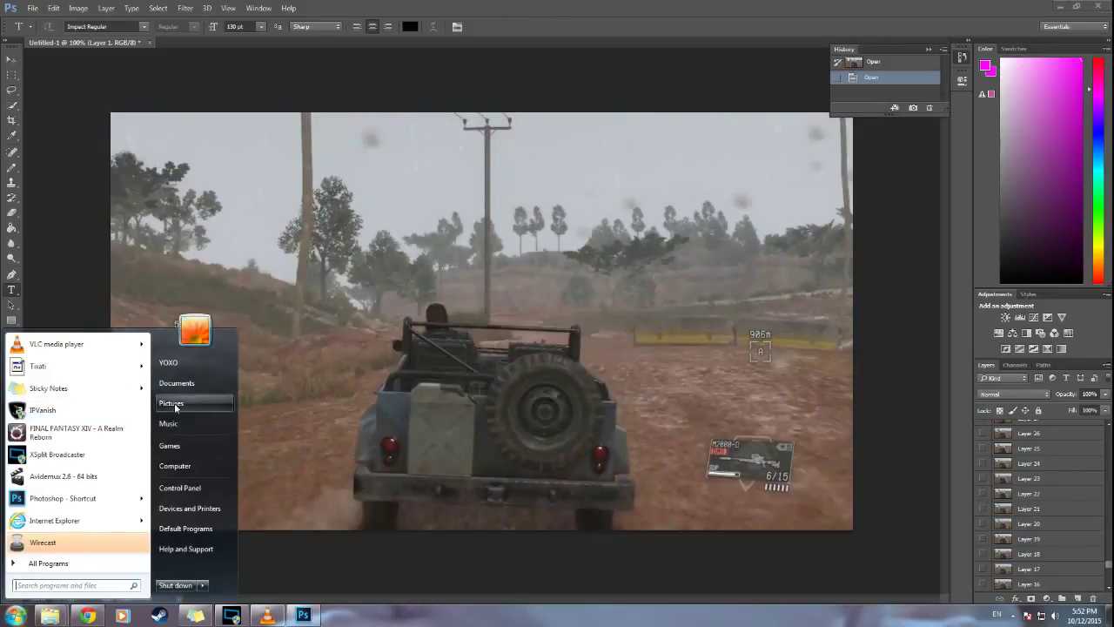
key("Escape")
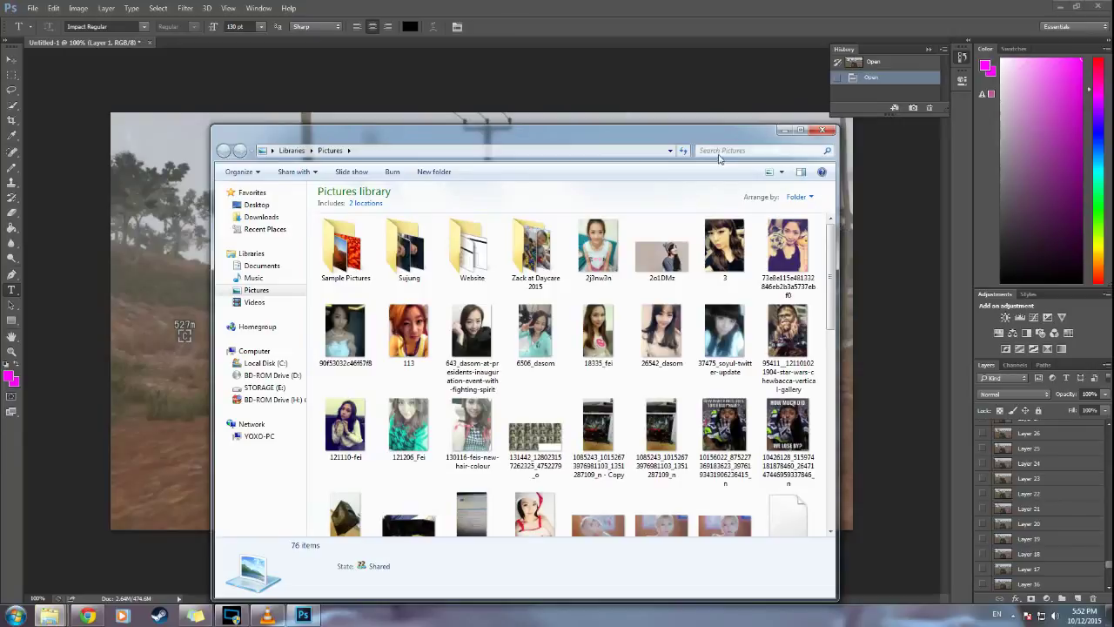
left_click_drag(740, 130, 820, 94)
left_click(680, 423)
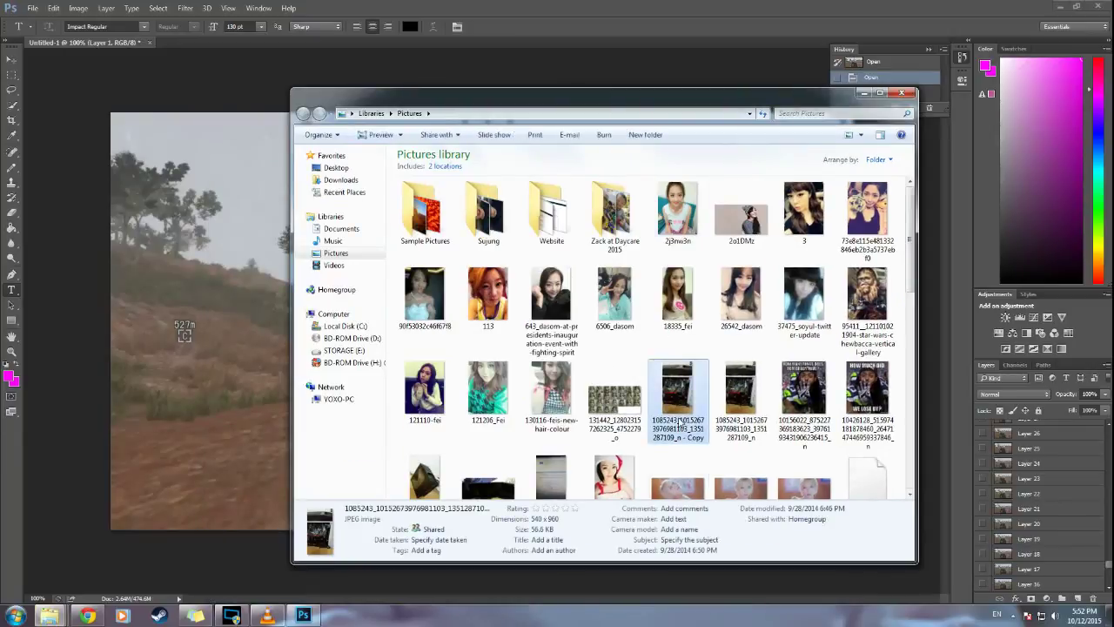
scroll(691, 418, "down", 5)
left_click(816, 293)
double_click(802, 291)
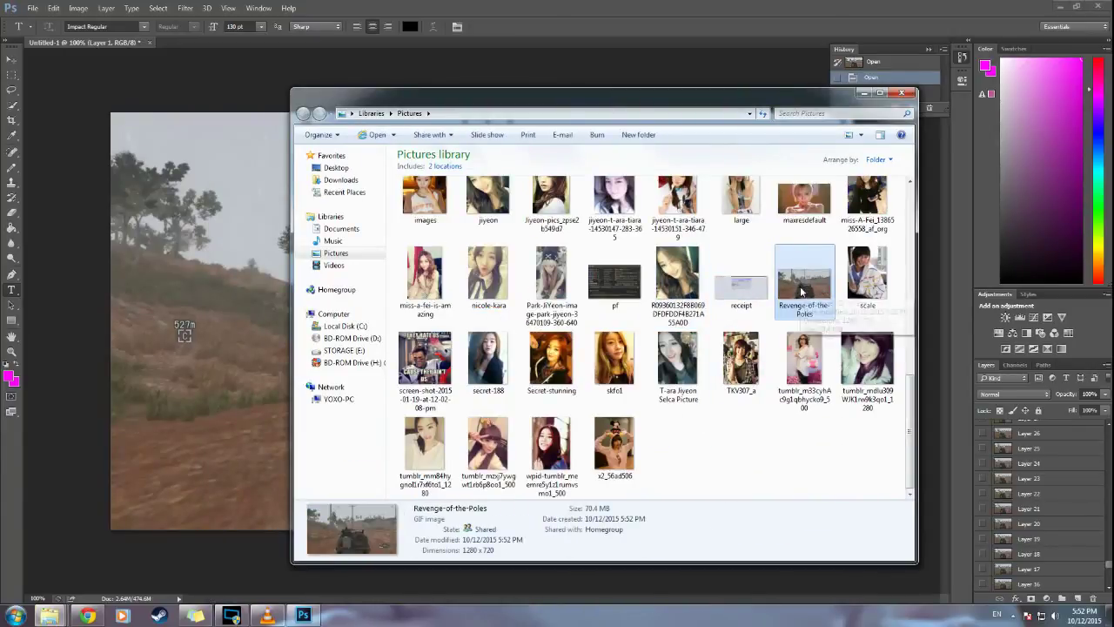